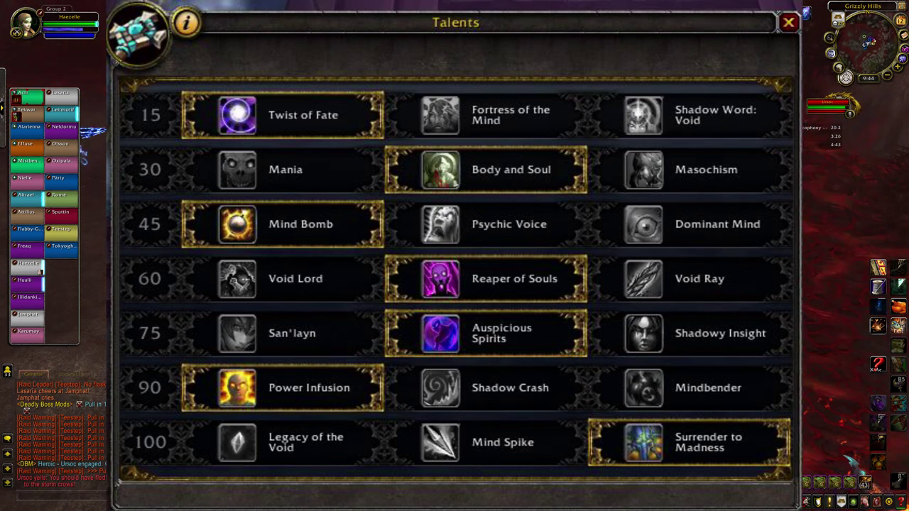
- Choose the Mindbender talent in the level 90 row and Shadowy Insight in the level 75 row
left_click(690, 388)
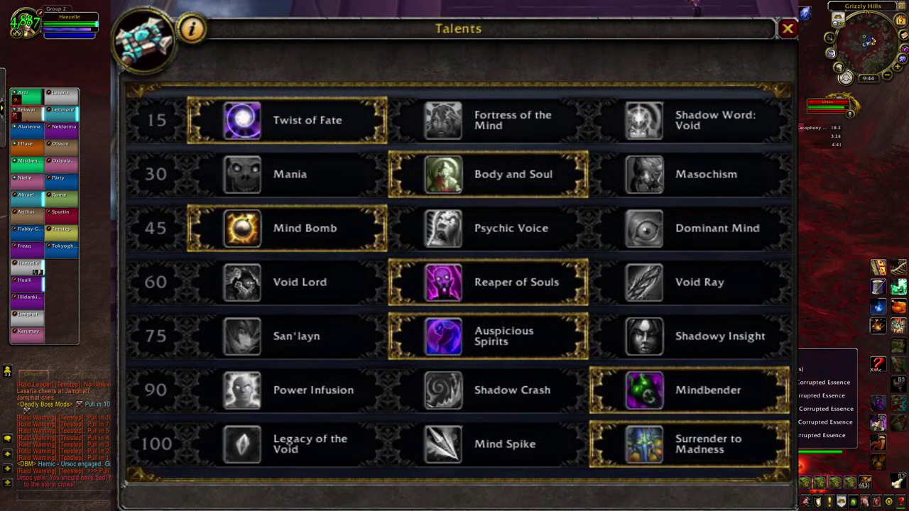
left_click(710, 336)
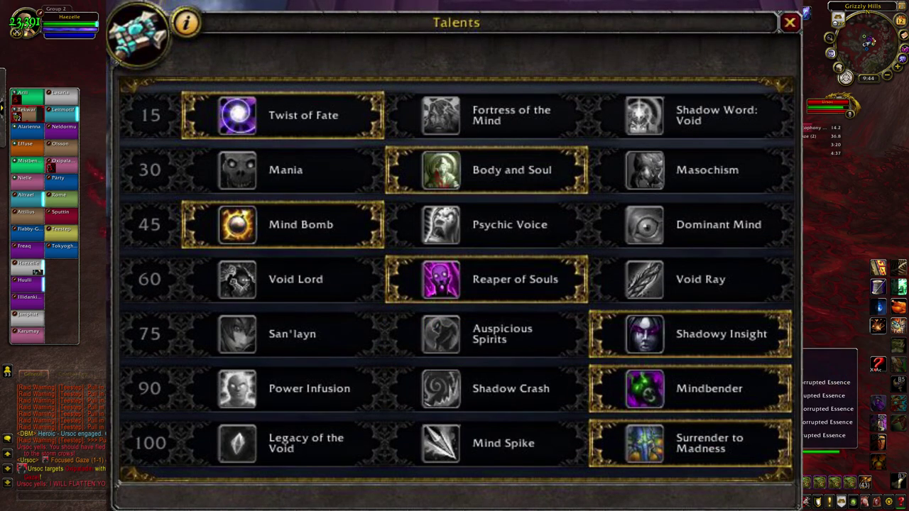
key("F4")
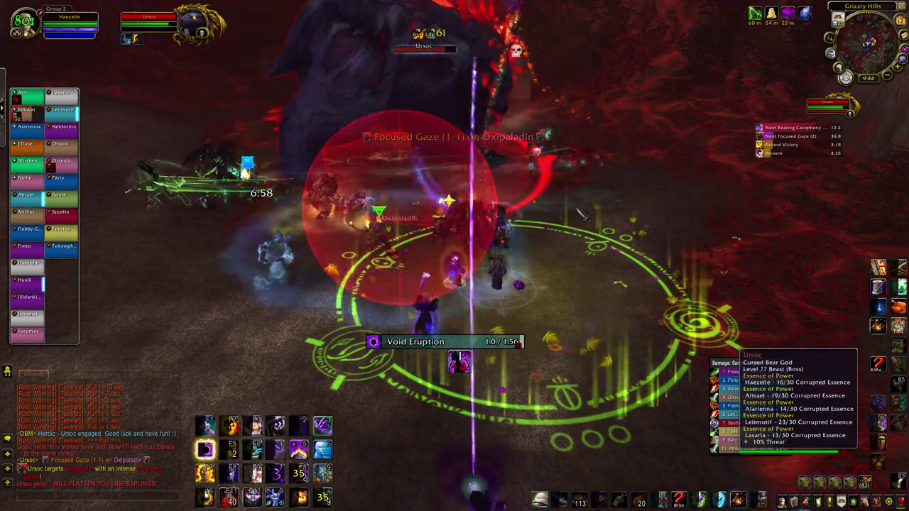
key("F3")
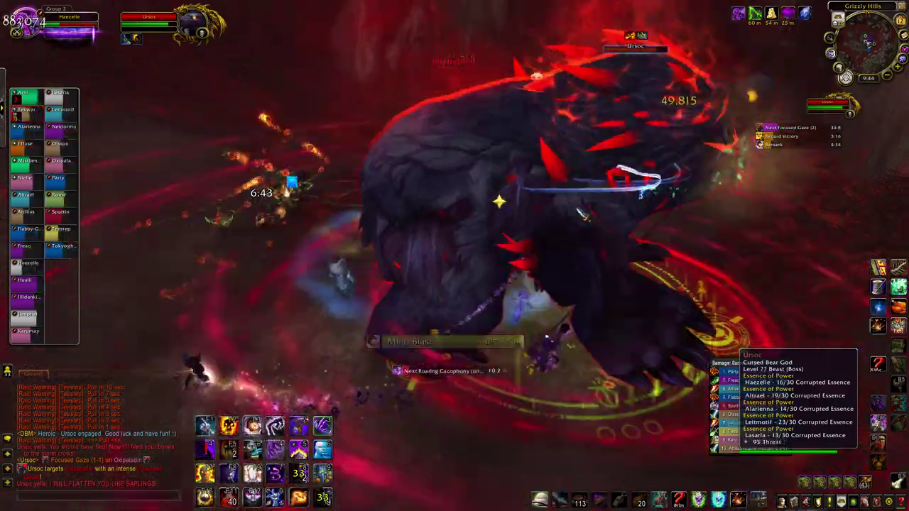
key("F4")
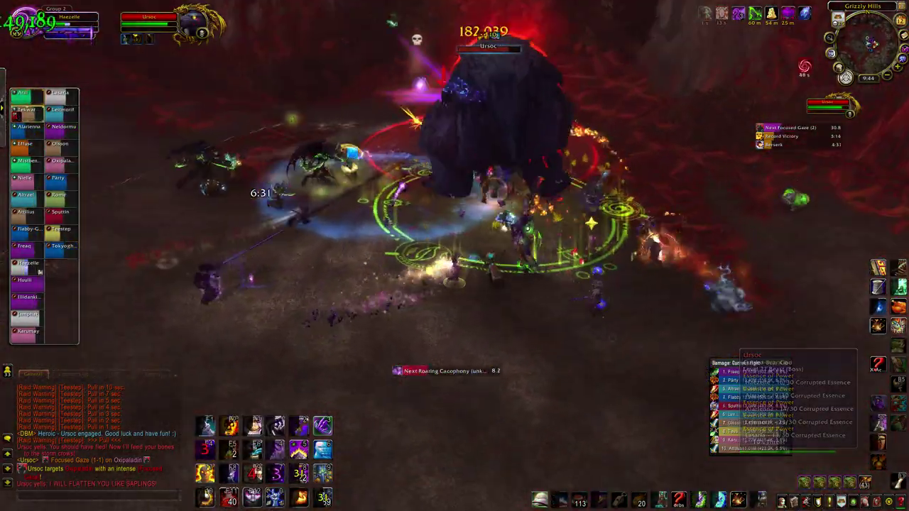
key("2")
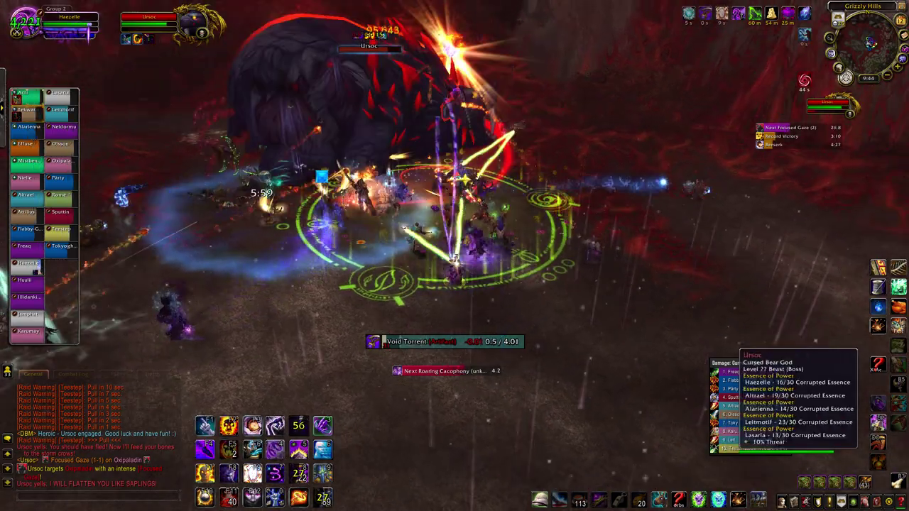
key("F4")
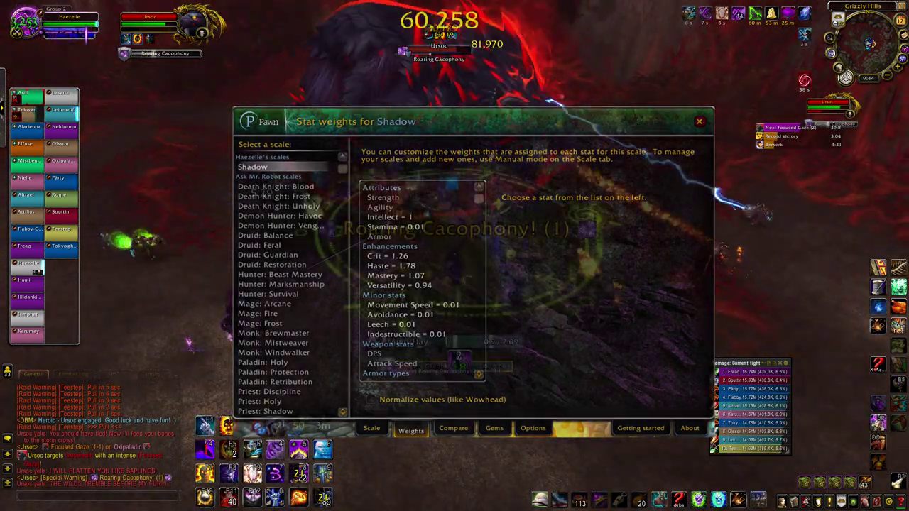
key("Escape")
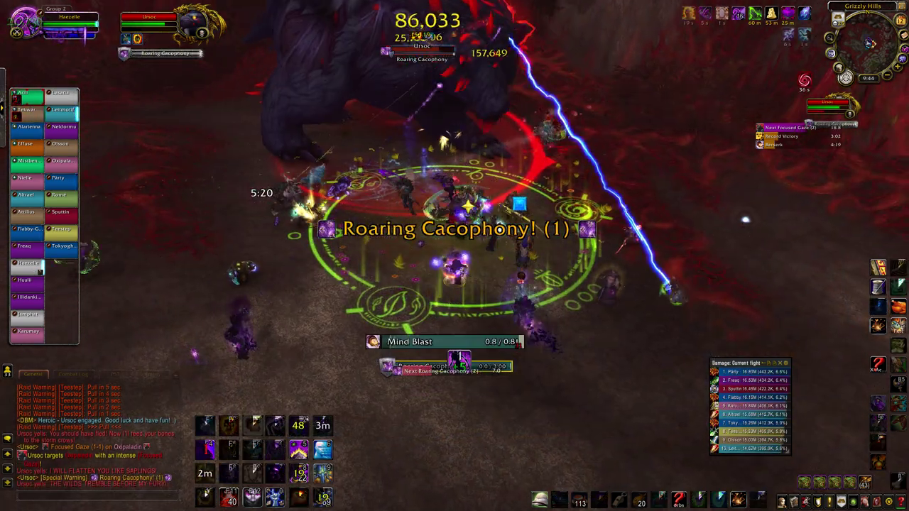
key("d")
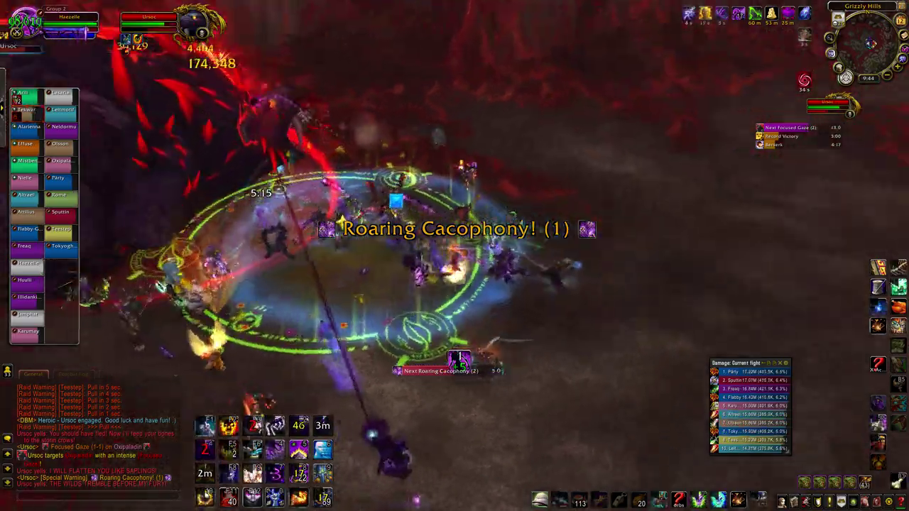
key("4")
key("d")
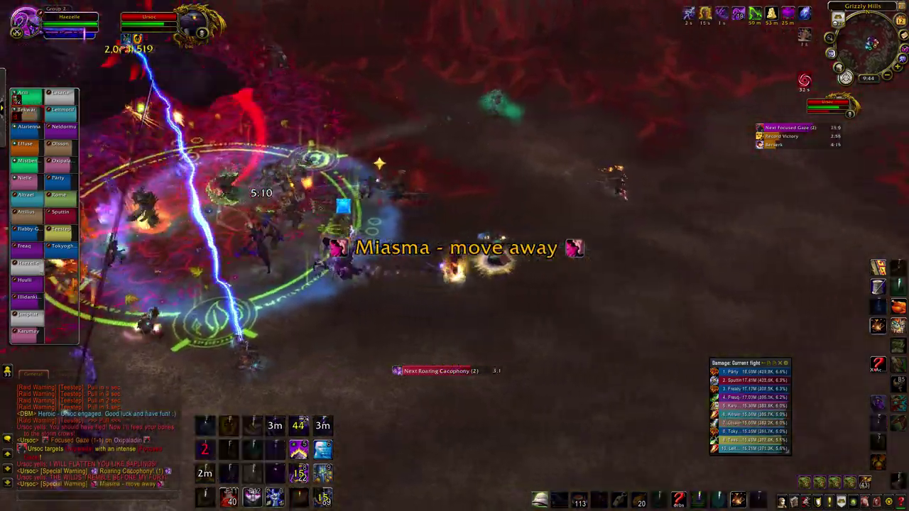
key("F3")
key("F6")
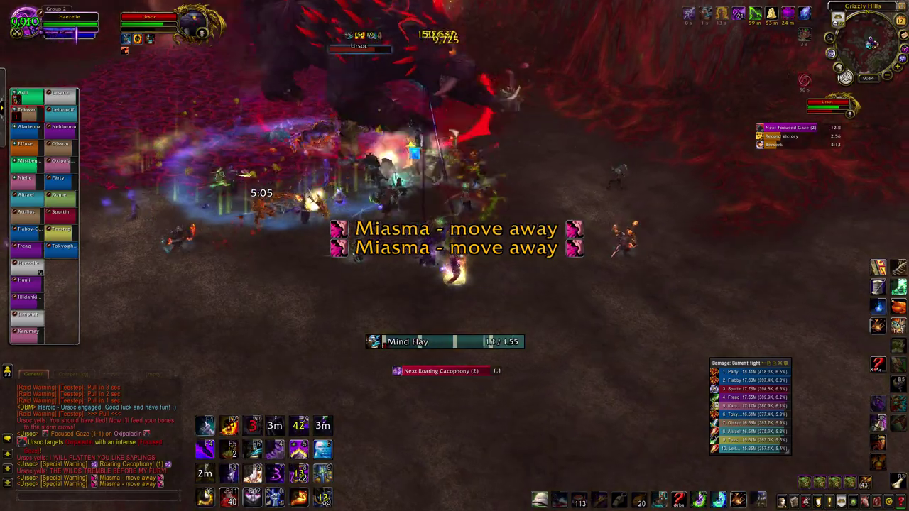
key("3")
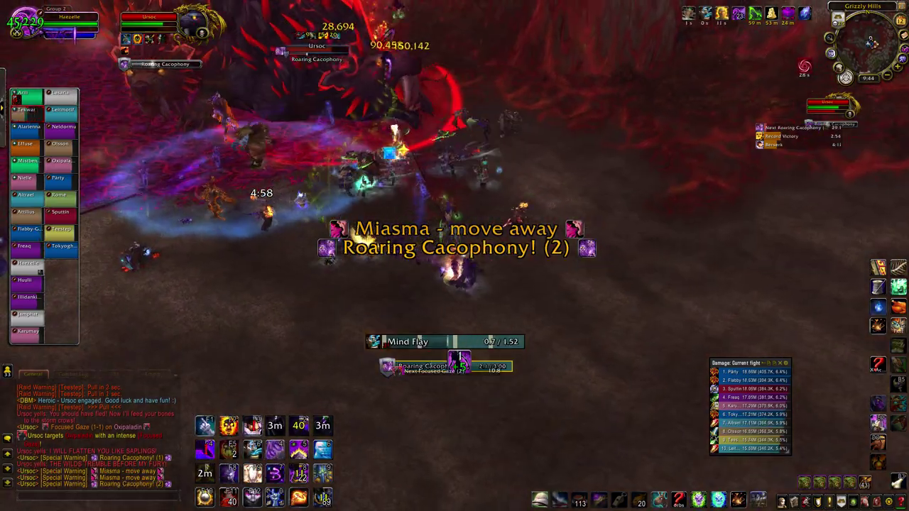
key("a")
key("F3")
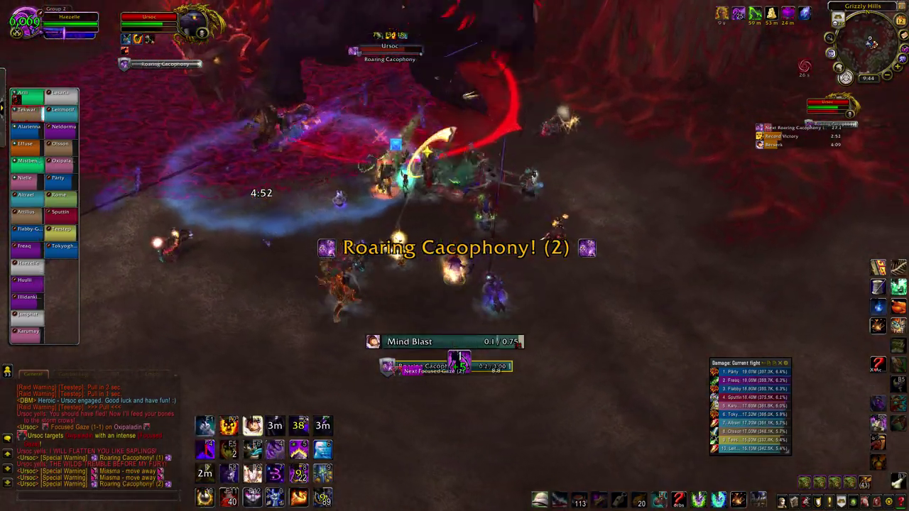
key("F6")
key("3")
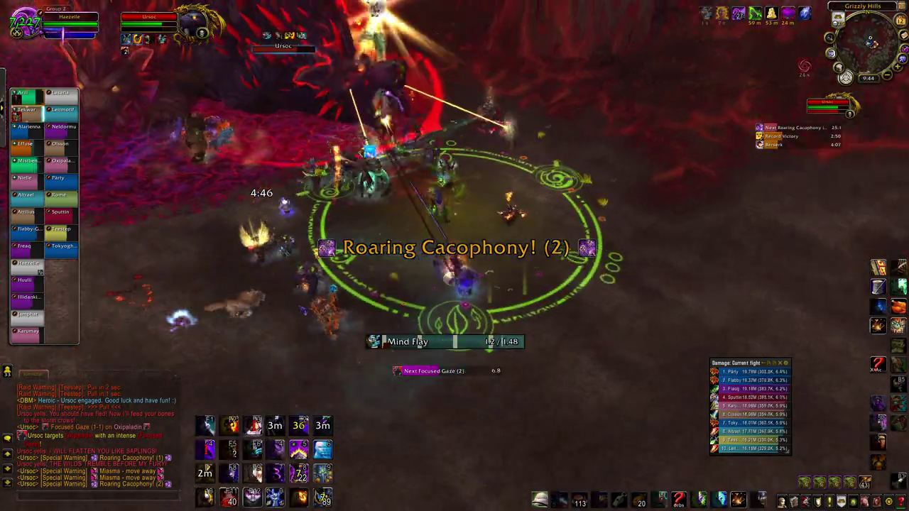
key("d")
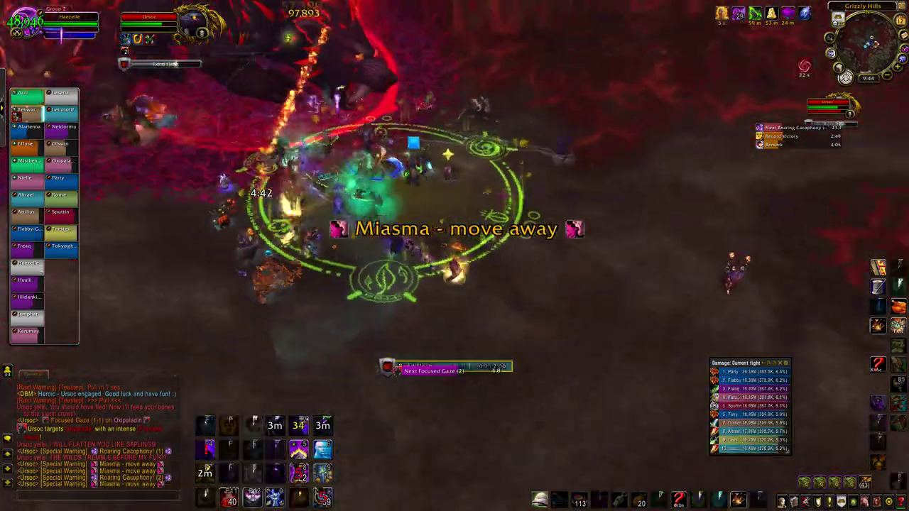
key("F3")
key("F6")
key("3")
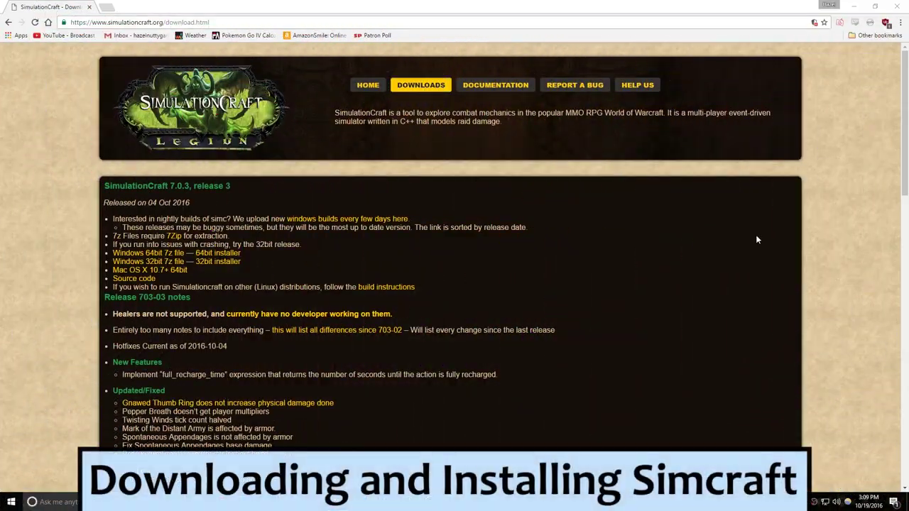
left_click_drag(905, 123, 906, 153)
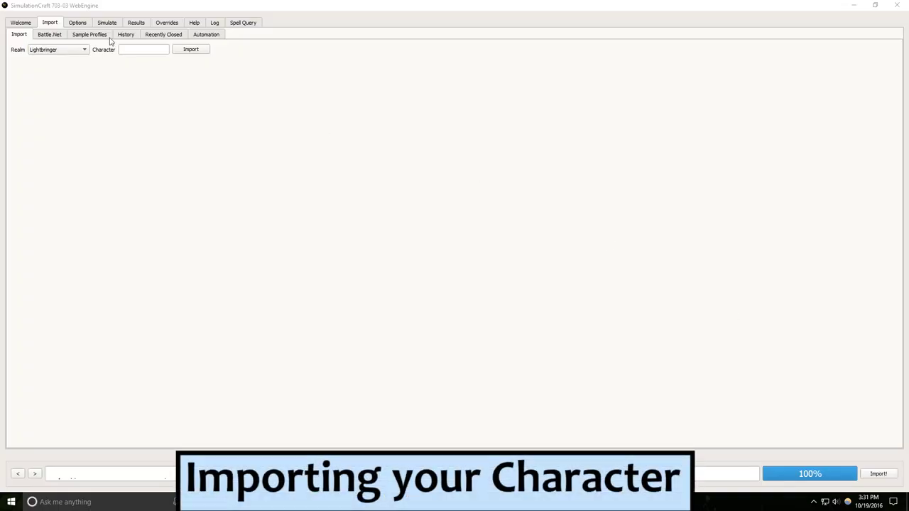
- Import the character by name from the Lightbringer realm and look through its generated simulation profile
left_click(142, 50)
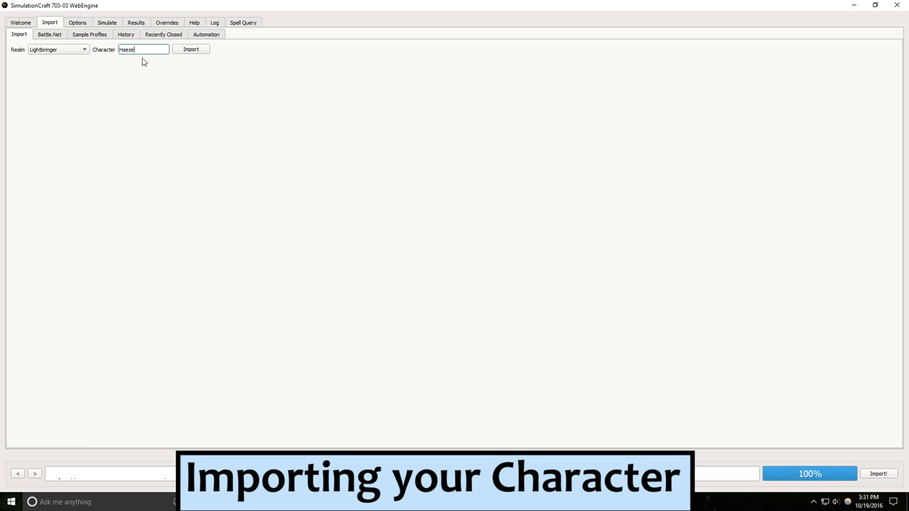
left_click(44, 34)
left_click(20, 34)
left_click(186, 50)
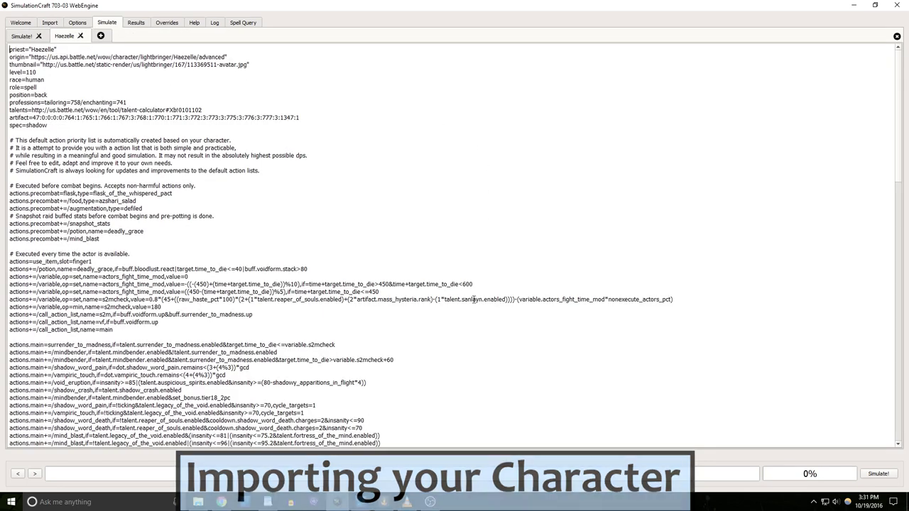
scroll(343, 211, "down", 6)
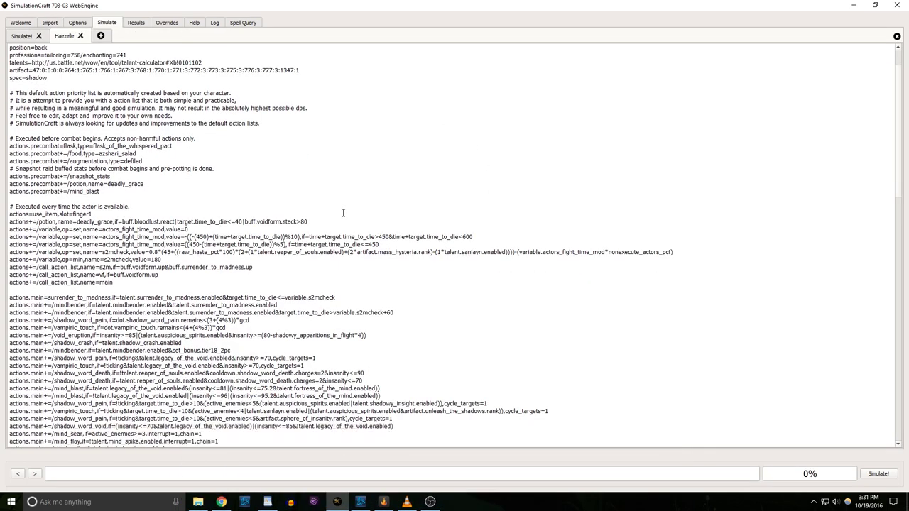
scroll(343, 211, "up", 6)
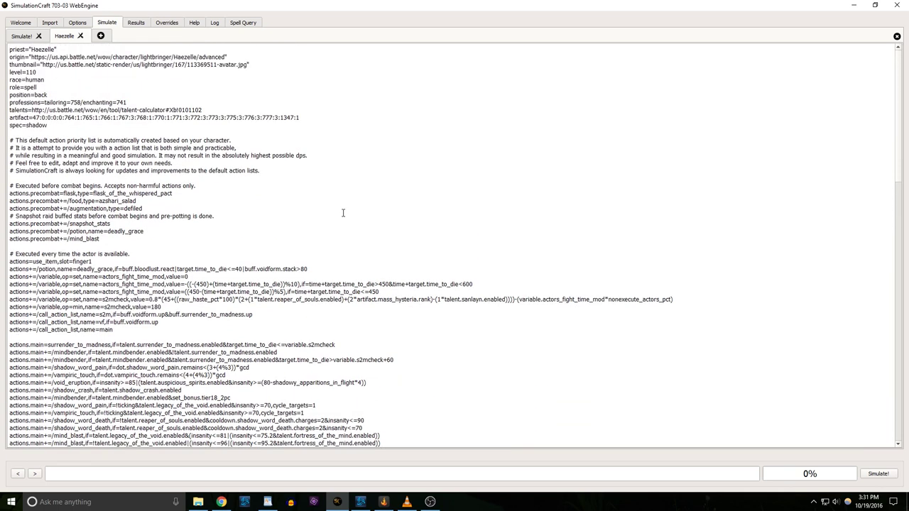
- Set the global simulation options to 25000 iterations and the Patchwerk fight style
left_click(77, 23)
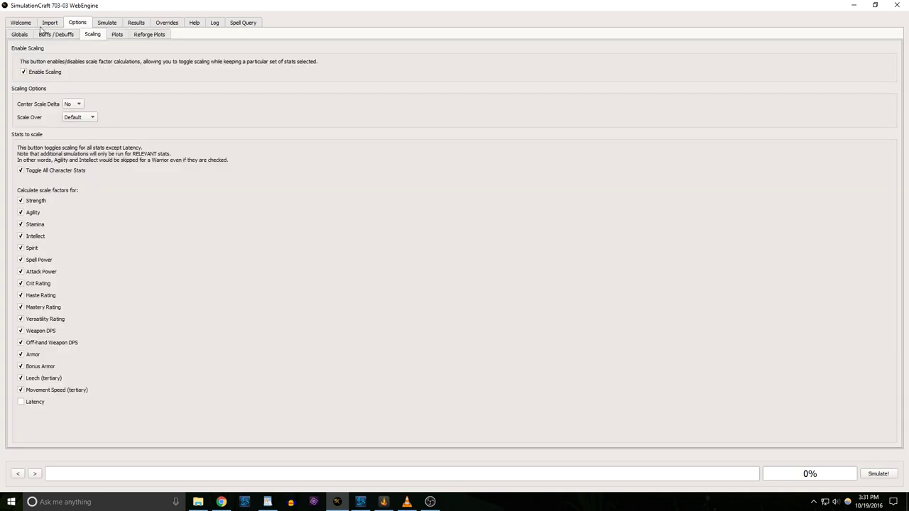
left_click(14, 35)
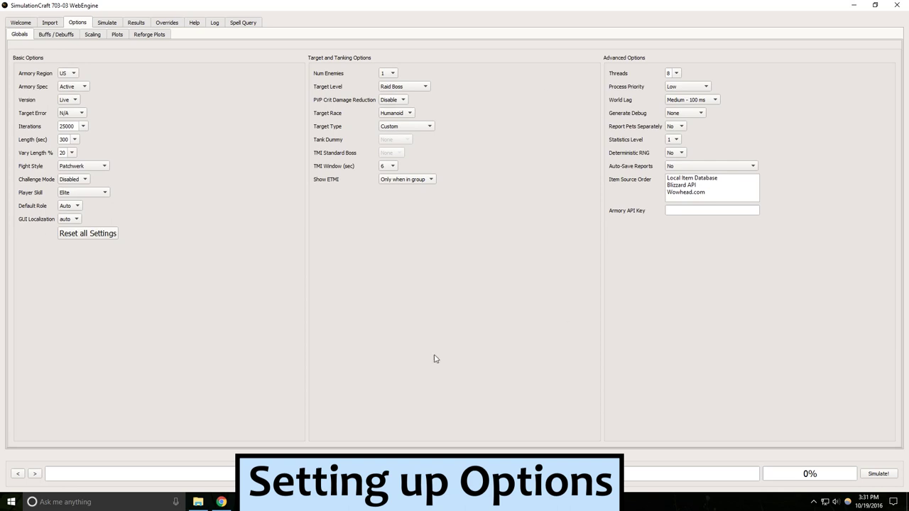
left_click(83, 126)
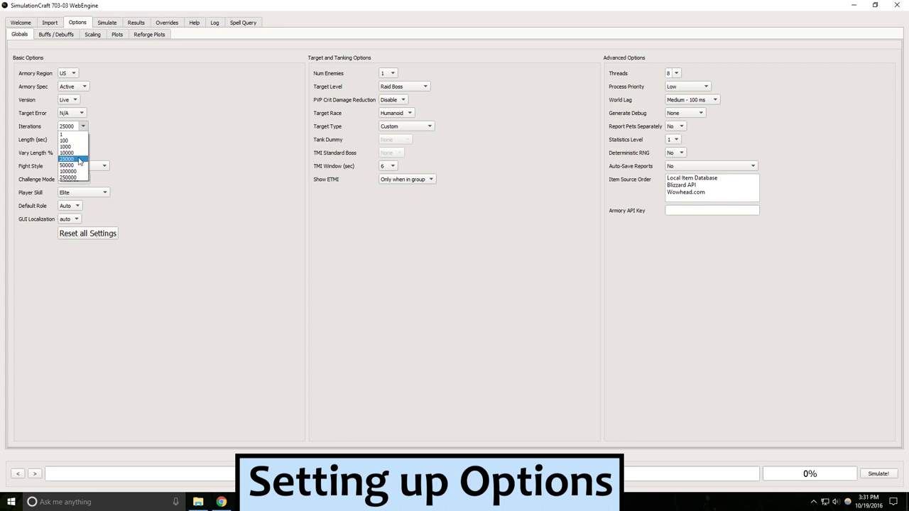
left_click(80, 159)
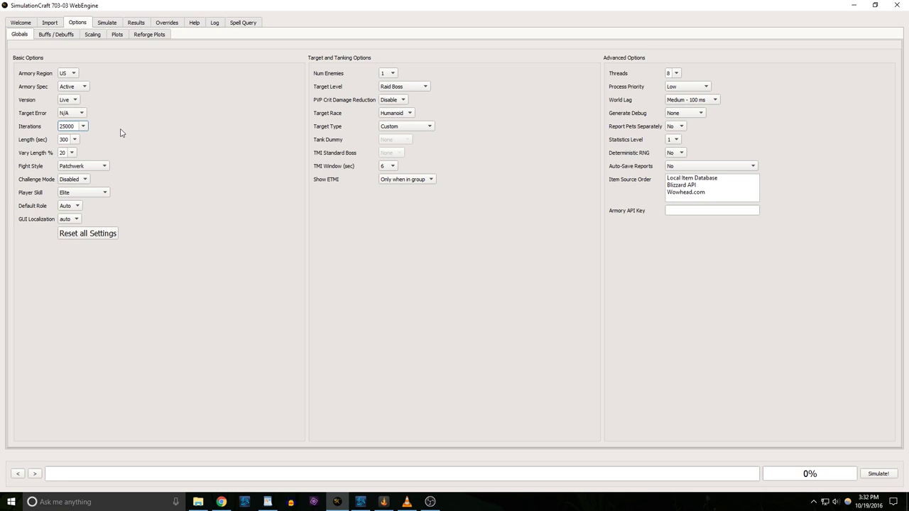
left_click(103, 167)
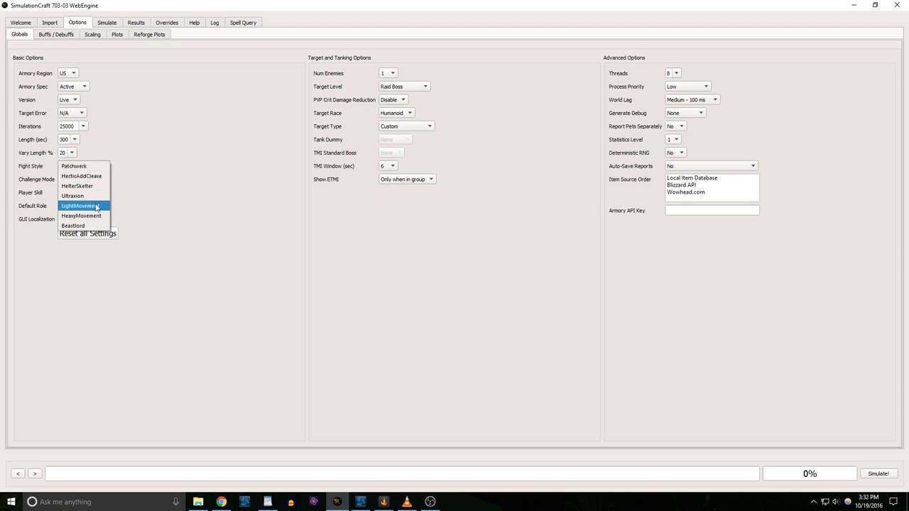
left_click(98, 166)
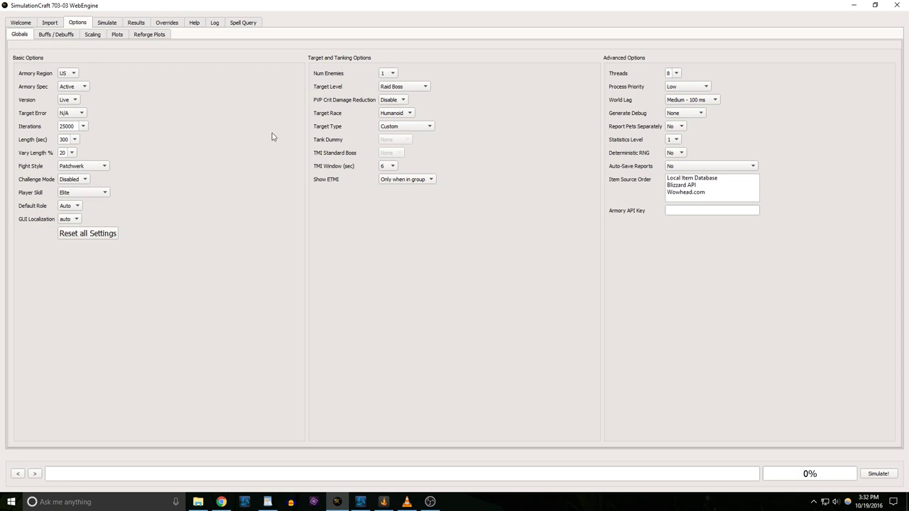
- Set the number of enemies to 1 and the target level to Raid Boss
left_click(395, 72)
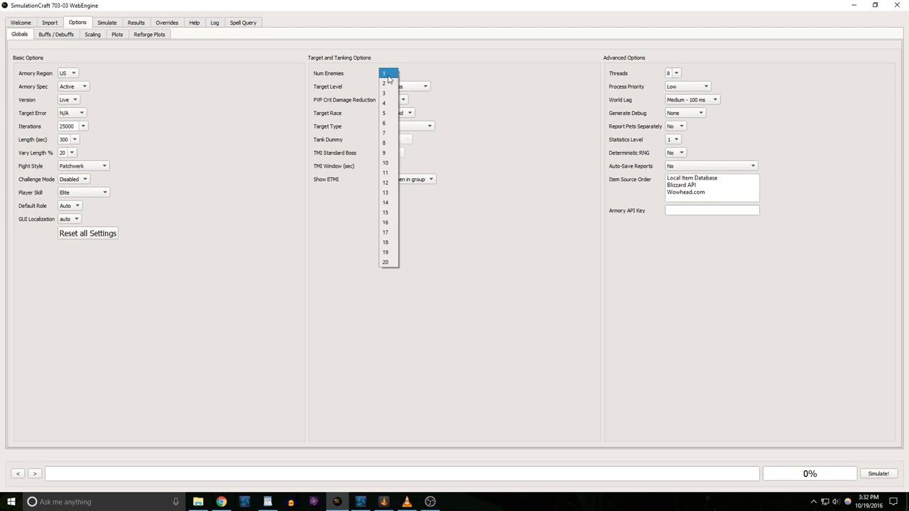
left_click(388, 78)
left_click(411, 87)
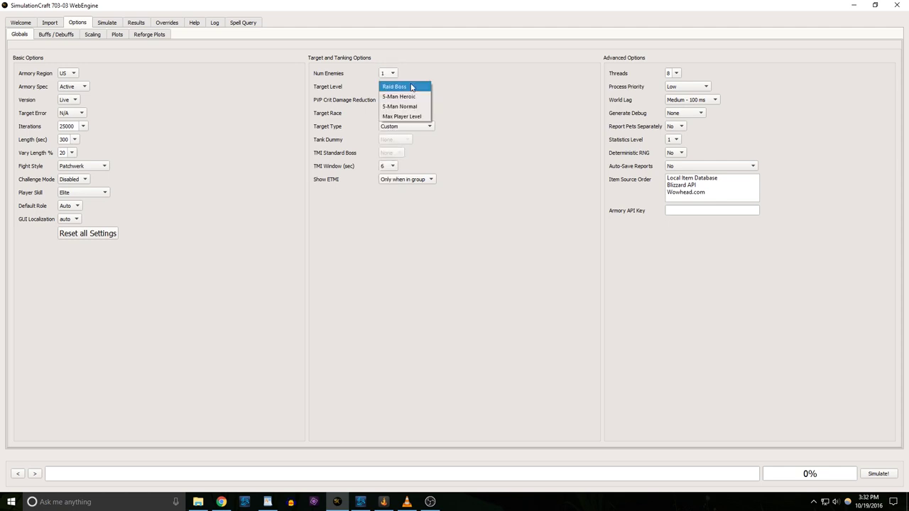
left_click(413, 87)
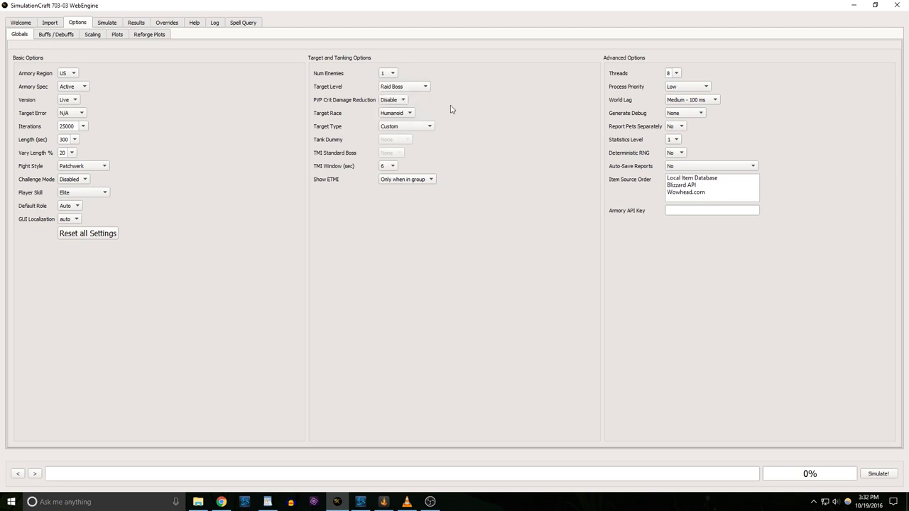
- Check the Bloodlust setting among the buffs and the stat scaling options
left_click(55, 35)
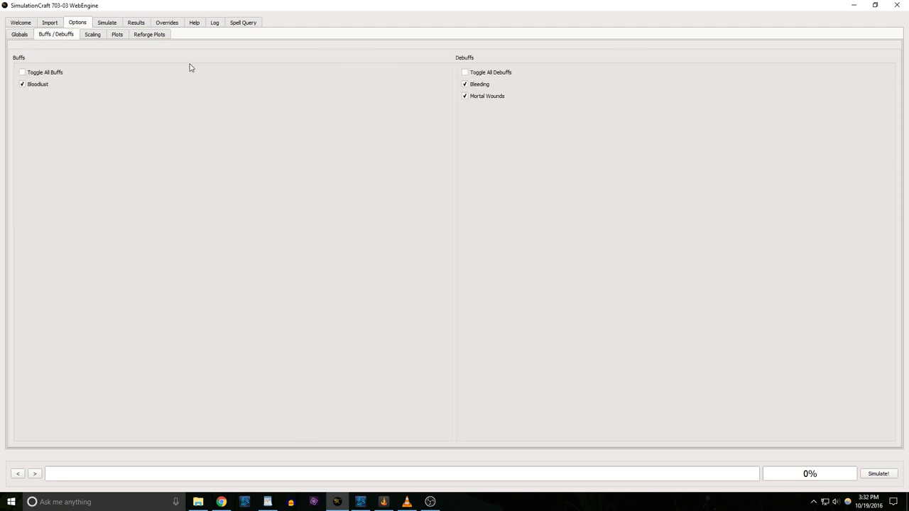
left_click(36, 86)
left_click(93, 36)
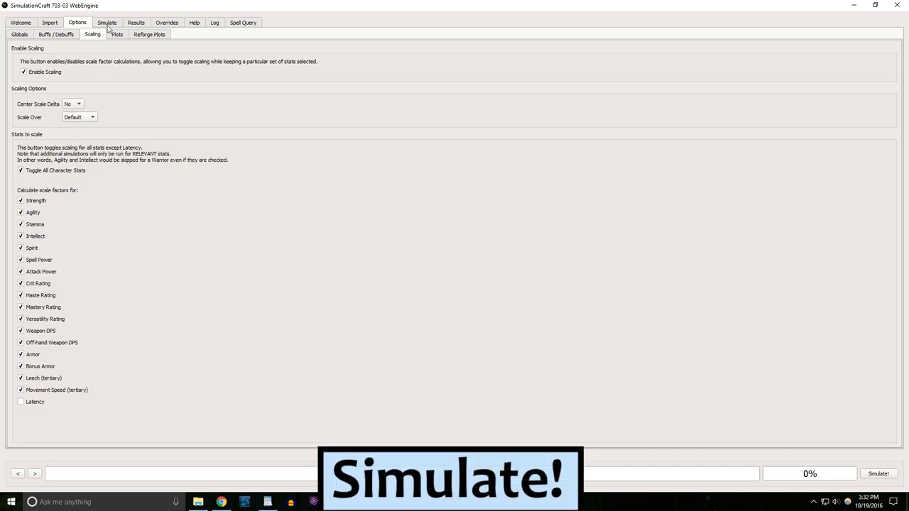
- Run the simulation of the imported character and view the stat scale factors in its results report
left_click(112, 25)
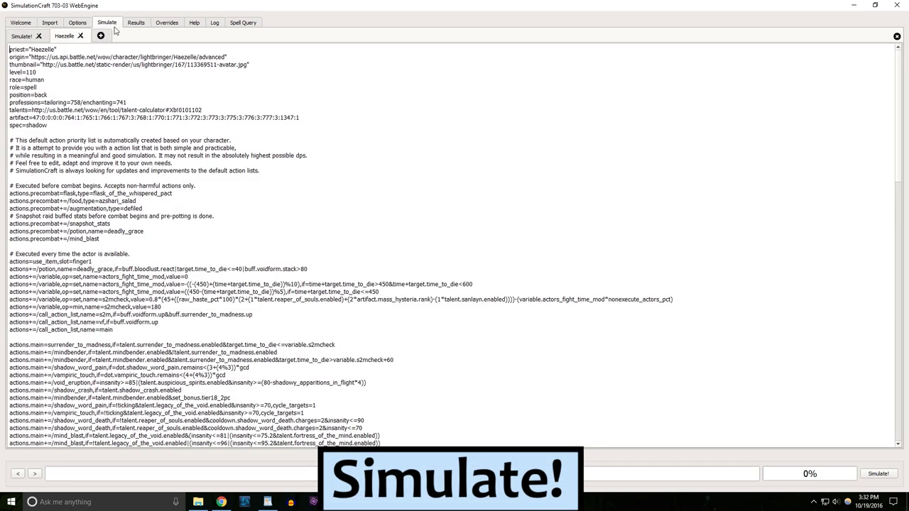
left_click(879, 473)
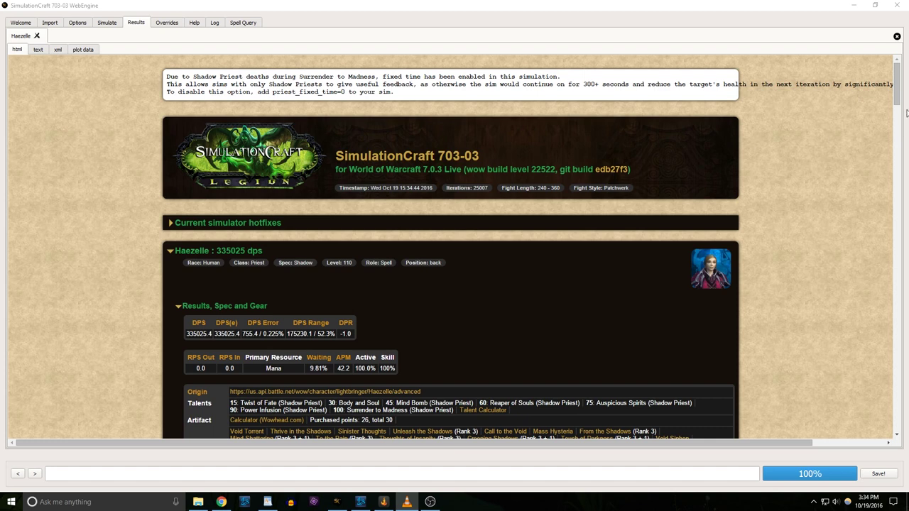
scroll(907, 112, "down", 3)
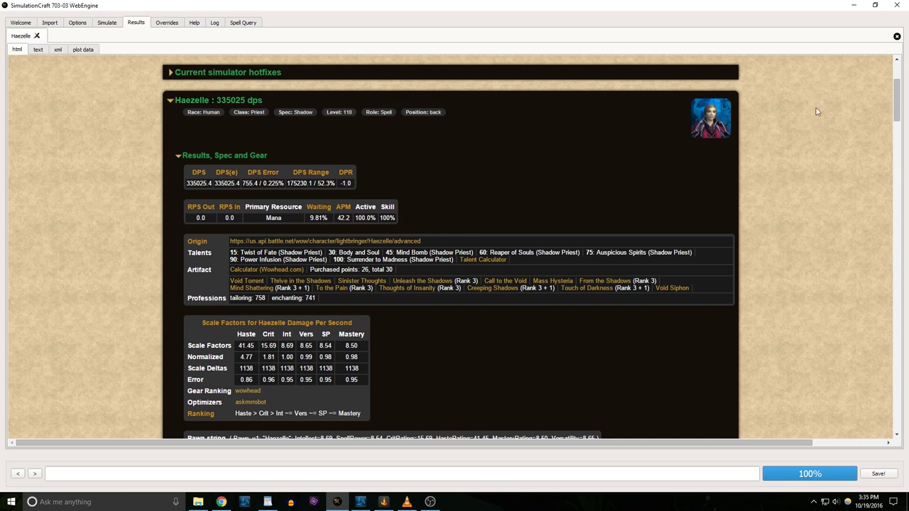
- Examine the damage, scale factor and time spent charts and the abilities table in the simulation report
left_click_drag(896, 100, 883, 139)
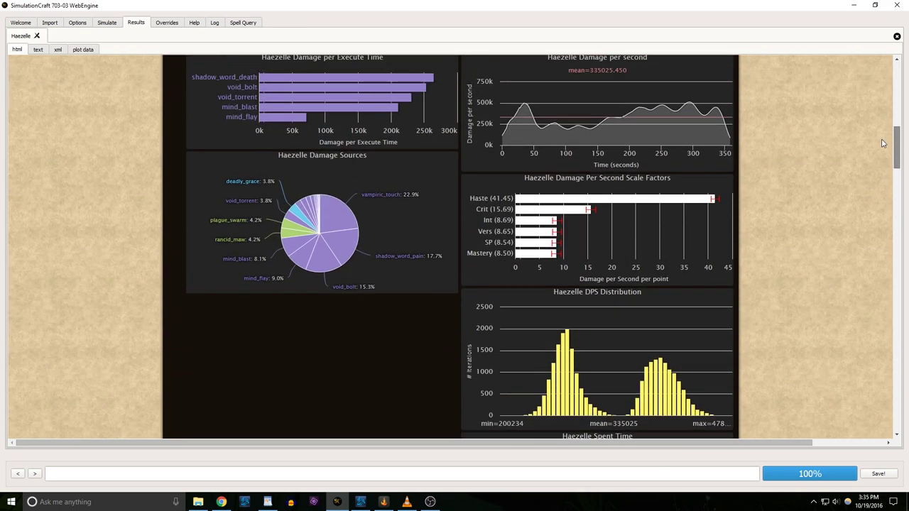
mouse_move(716, 195)
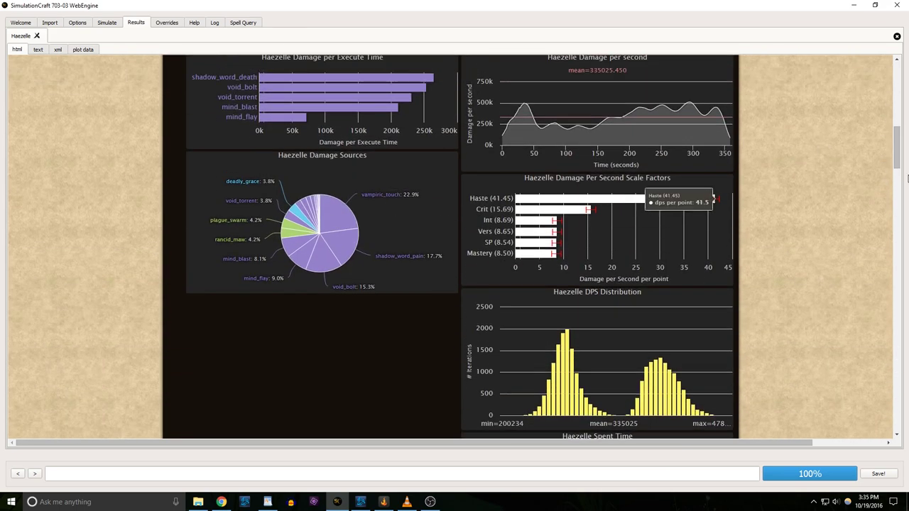
scroll(707, 162, "down", 5)
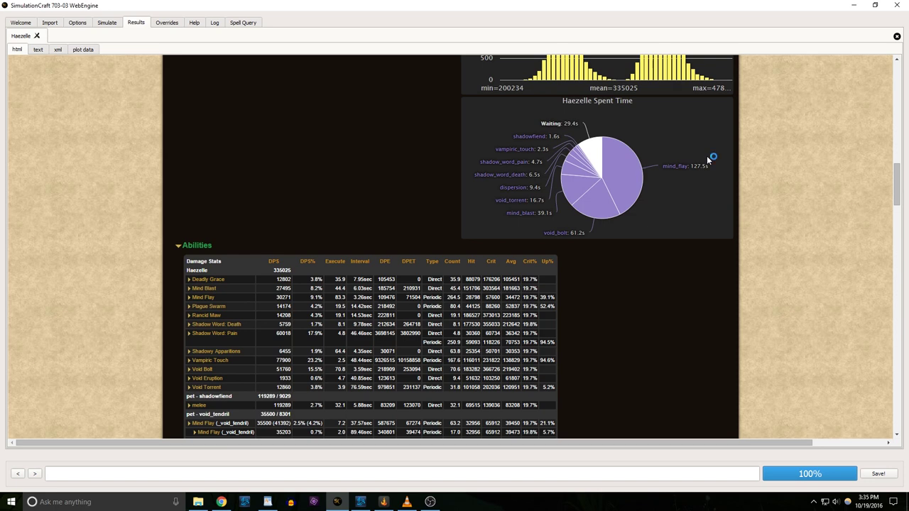
mouse_move(635, 187)
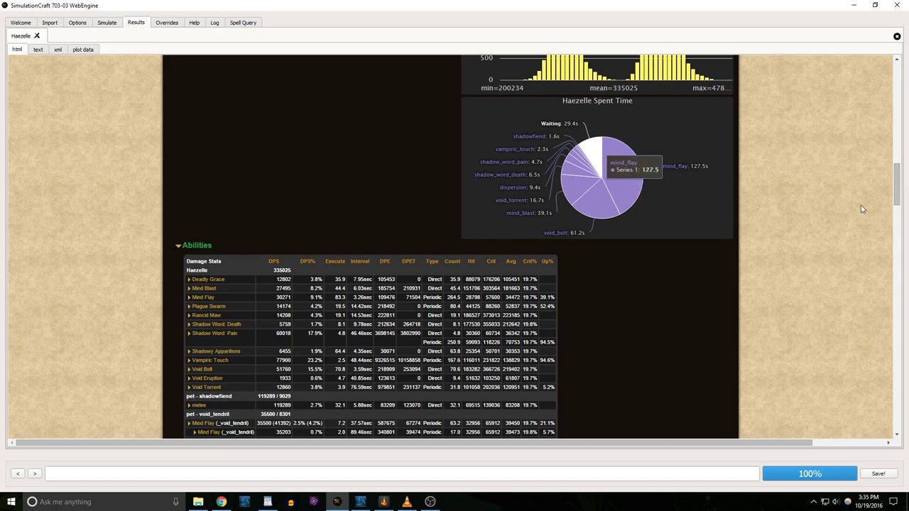
left_click_drag(897, 192, 905, 157)
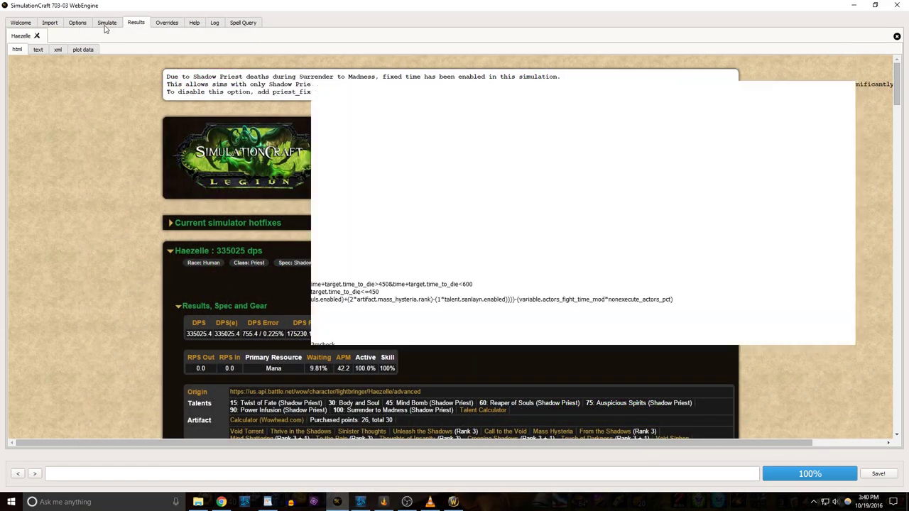
- Rename the imported character's simulation profile to Gnawed Thumb Ring
left_click(106, 24)
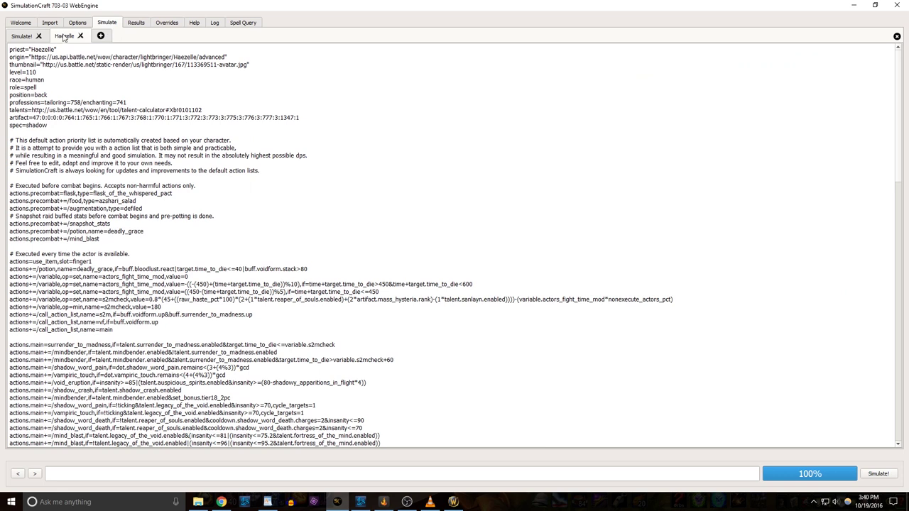
right_click(65, 36)
left_click(82, 38)
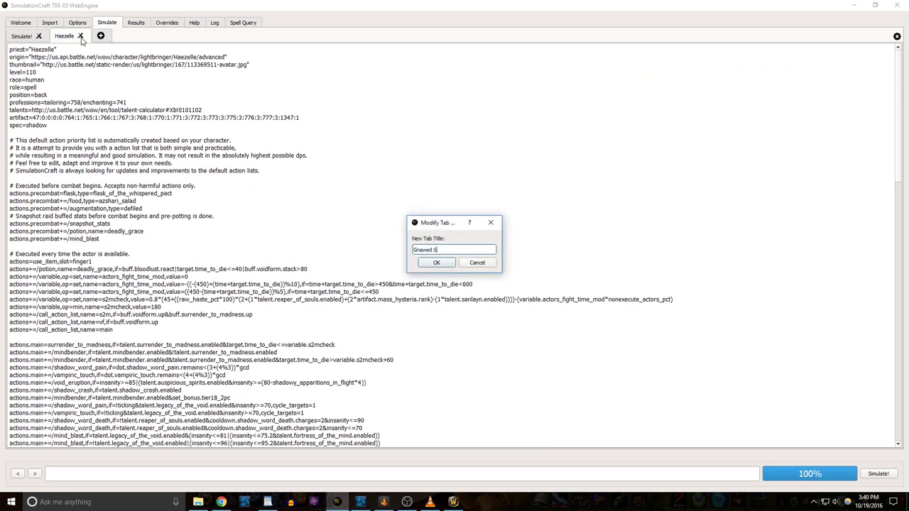
type("Gnawed Thumb Ring.")
key("Return")
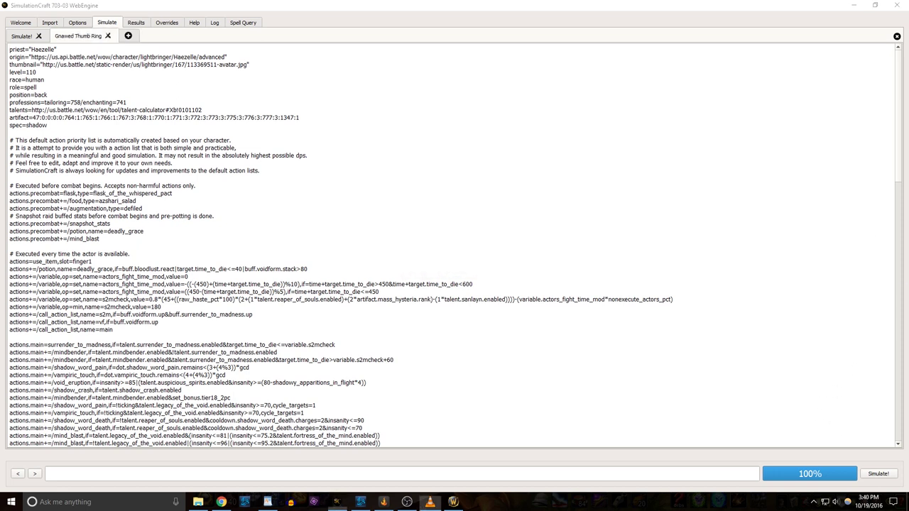
- Switch to World of Warcraft and close the open character and bag windows
key("alt+Tab")
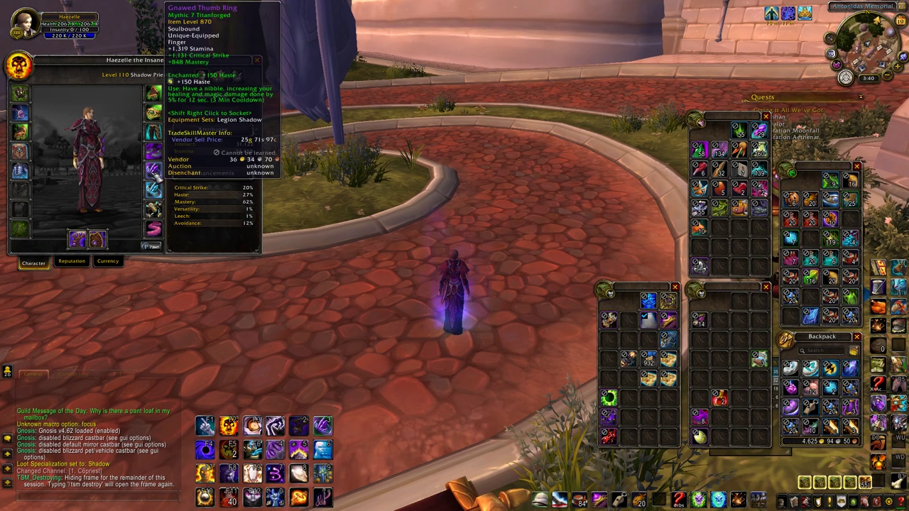
key("Escape")
key("Escape")
key("Escape")
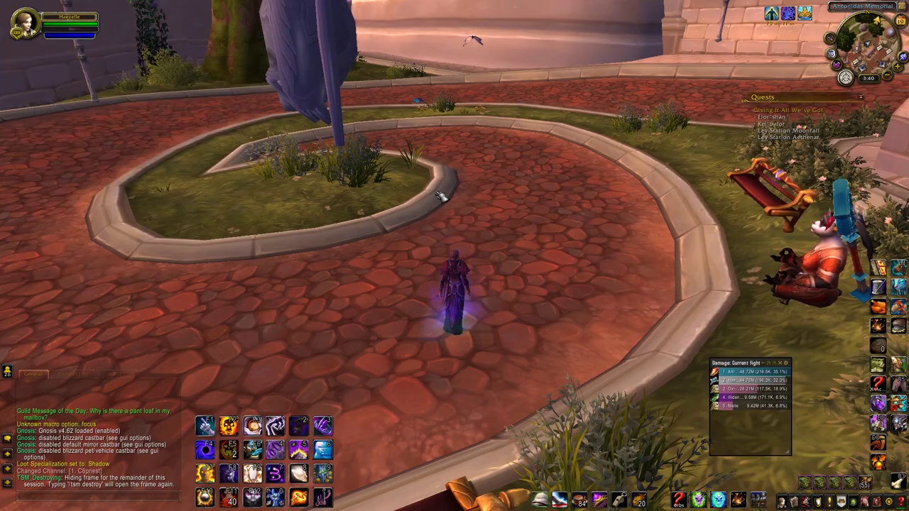
- Return to SimulationCraft, import the character from the Lightbringer realm again and rename the new profile Dreadful Signet
key("alt+Tab")
left_click(200, 54)
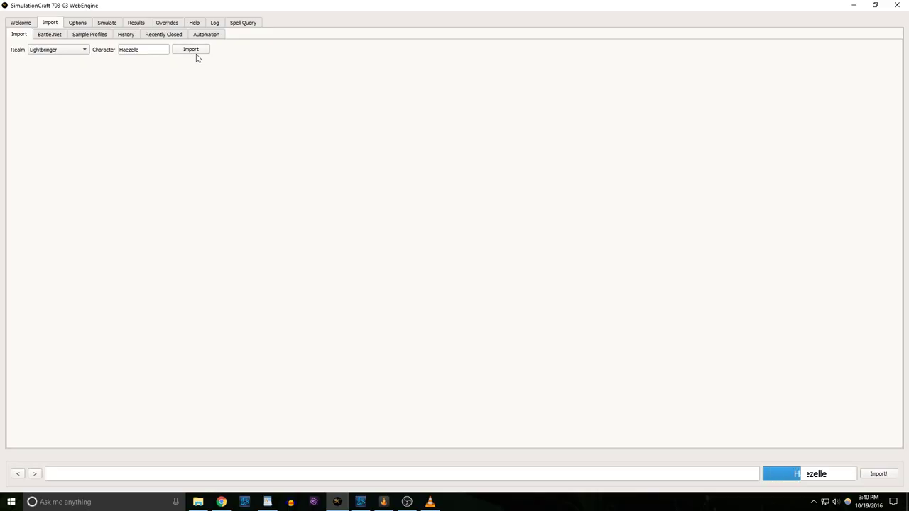
right_click(123, 39)
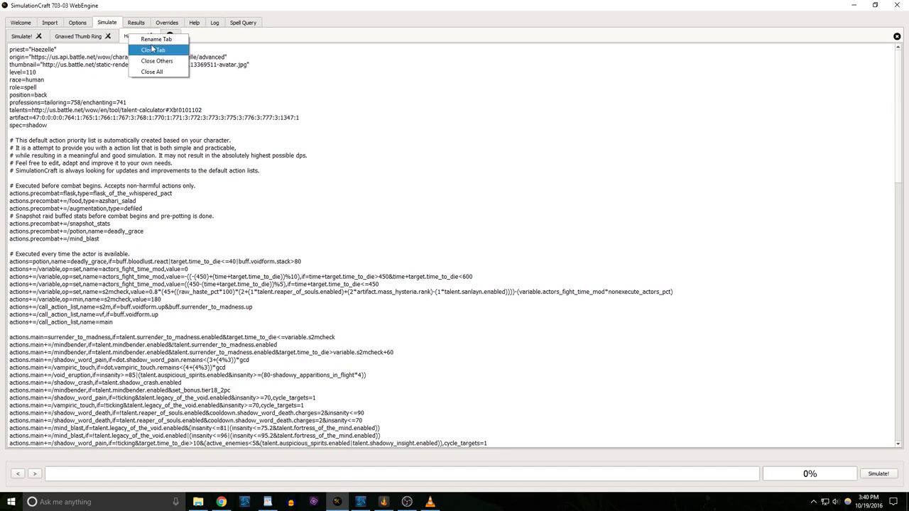
left_click(148, 49)
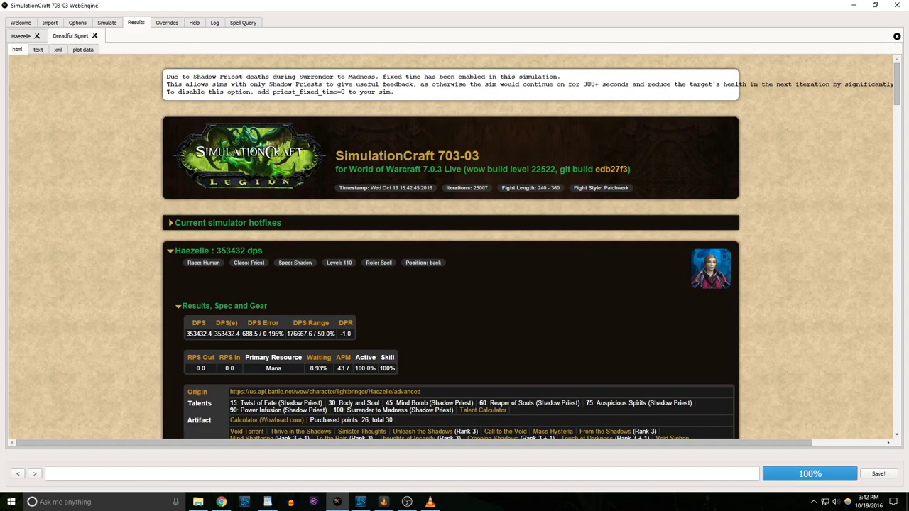
- Review the DPS and scale factors in the Dreadful Signet simulation report
key("alt+Tab")
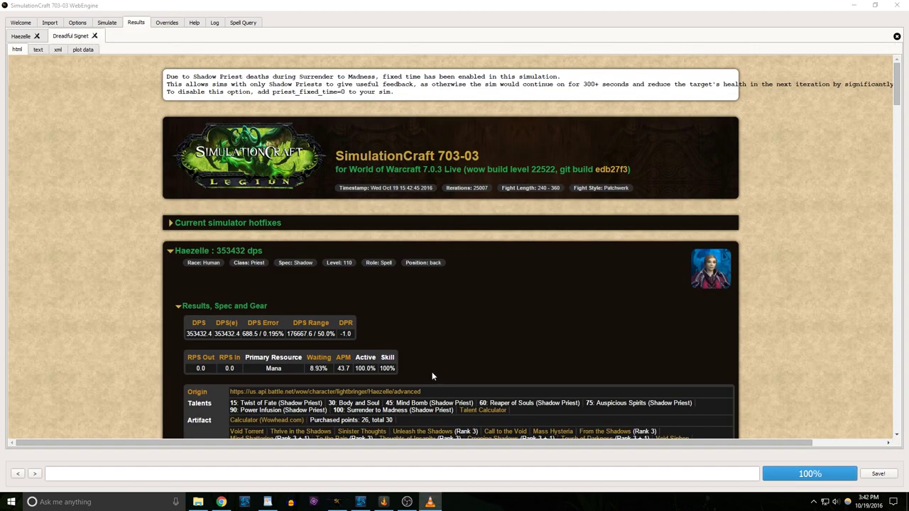
left_click_drag(896, 100, 897, 114)
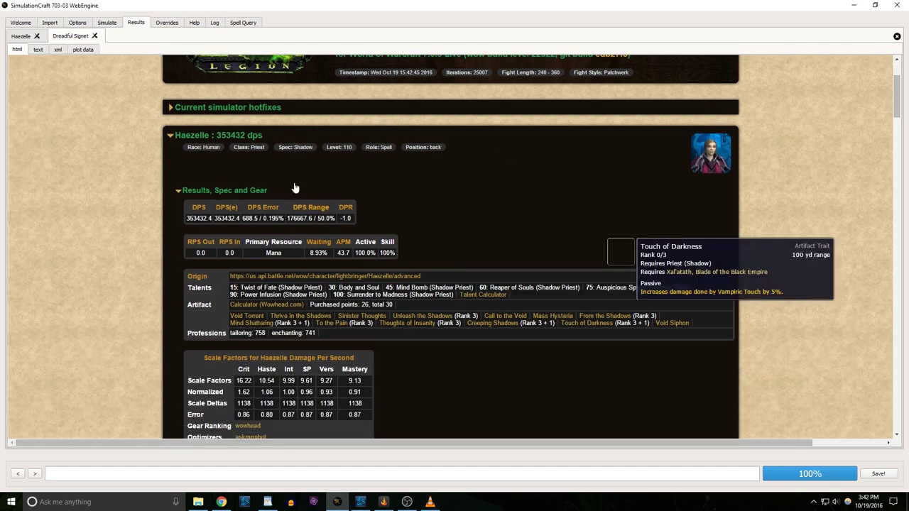
- Replace the Dreadful Signet profile's talents link with the talent calculator URL from Chrome ending in #Xba!0101122, and set its race to dwarf
left_click(107, 22)
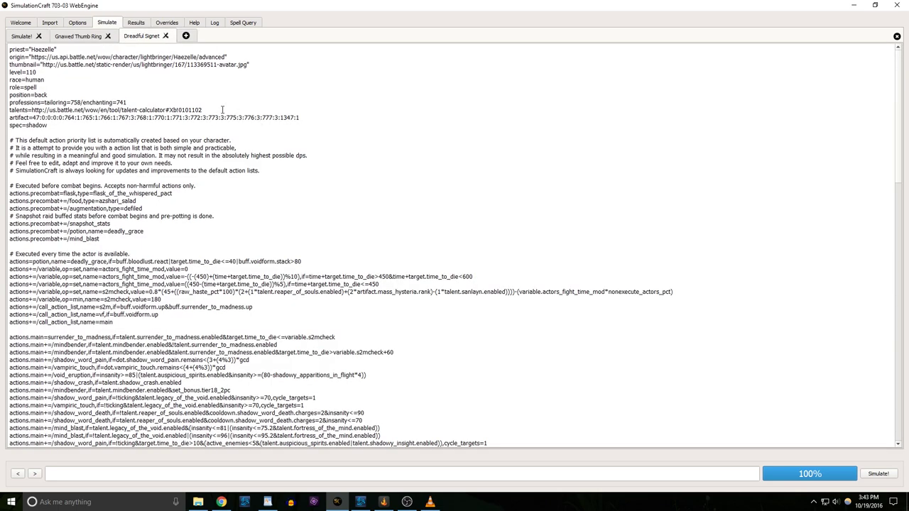
left_click_drag(223, 109, 25, 112)
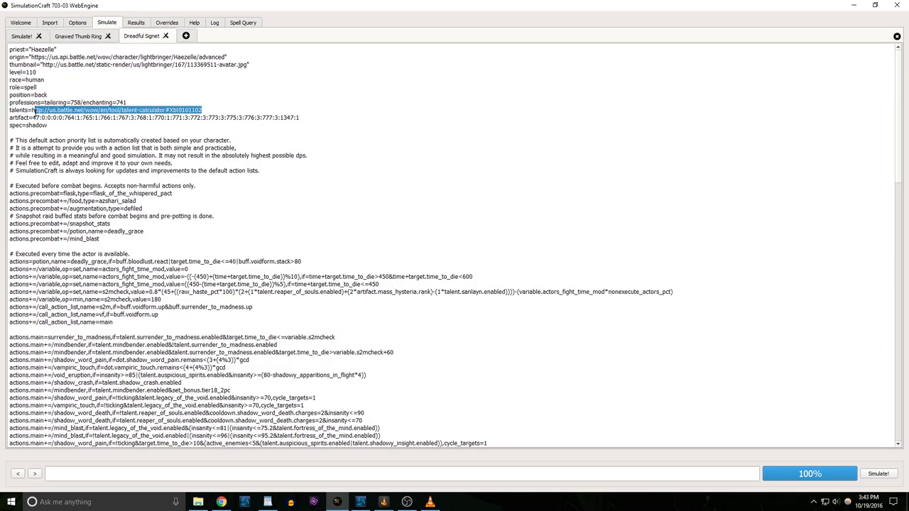
key("alt+Tab")
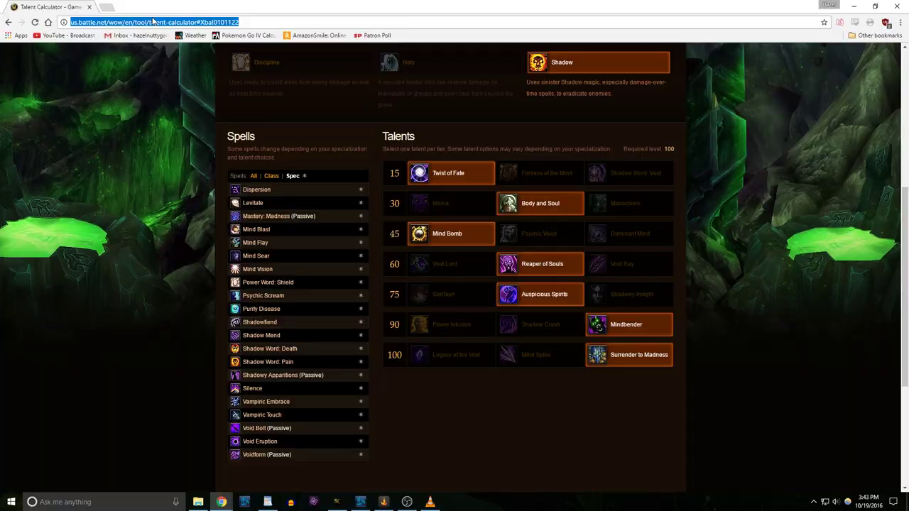
right_click(152, 19)
left_click(173, 52)
left_click(853, 6)
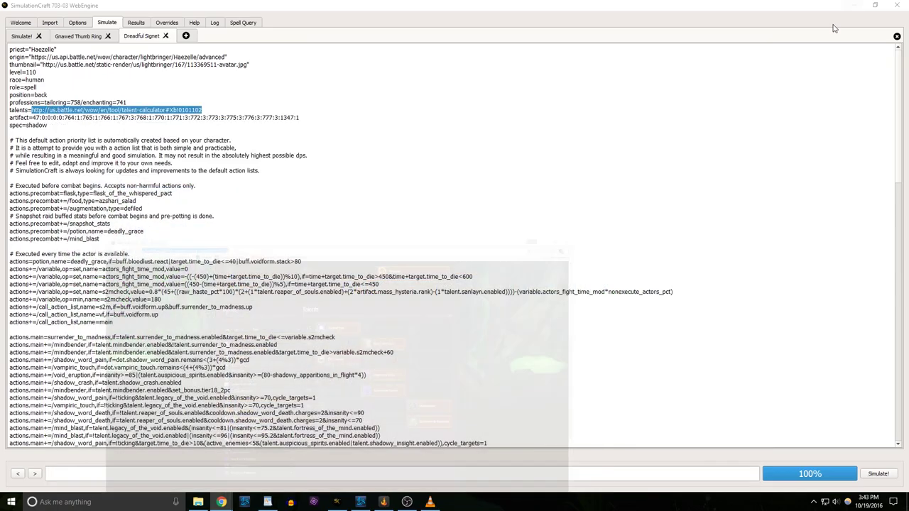
right_click(153, 107)
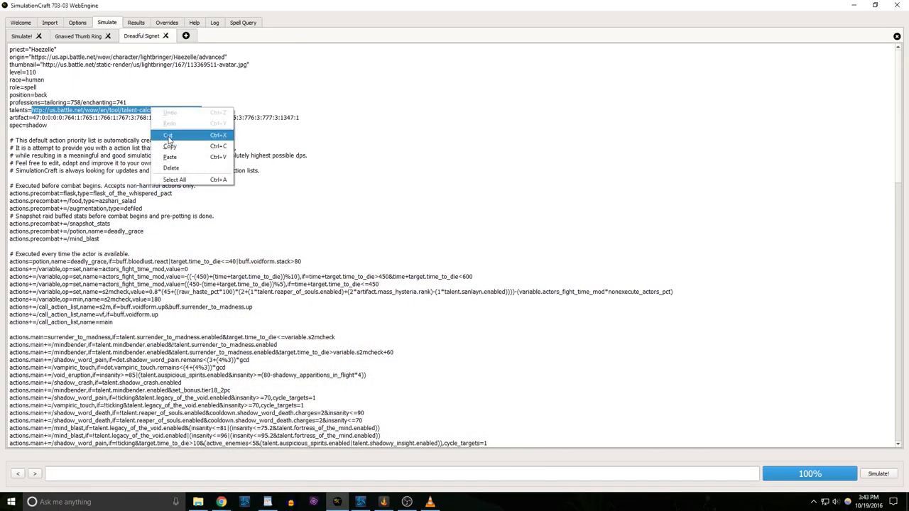
left_click(174, 157)
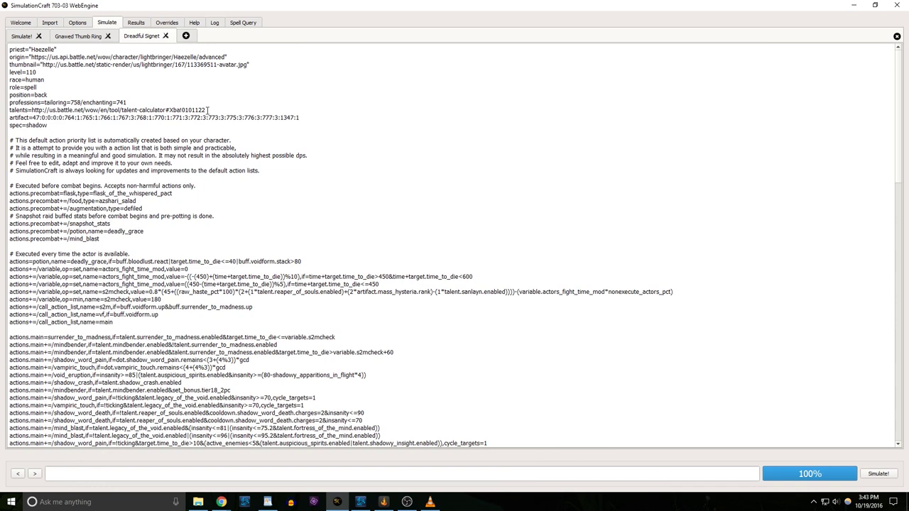
left_click_drag(44, 79, 28, 80)
type("dwarf")
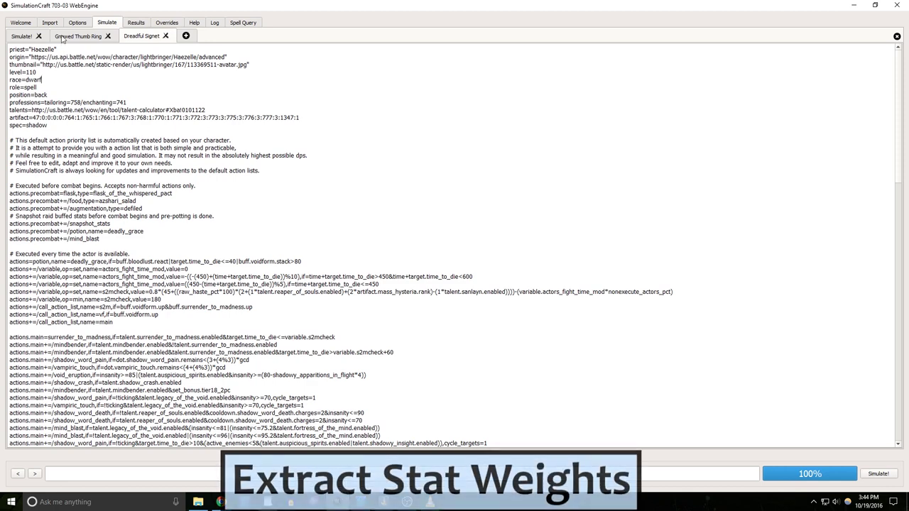
- Select the complete Pawn string in the Dreadful Signet results report
left_click(128, 25)
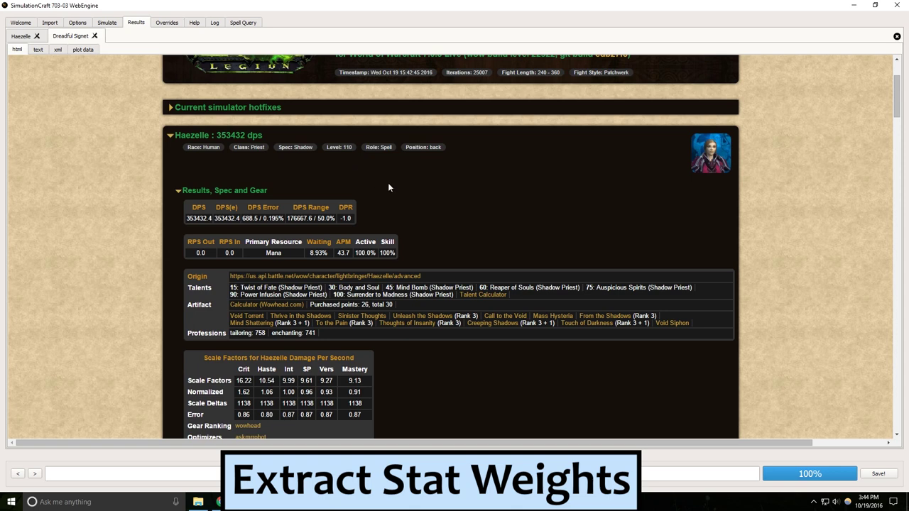
scroll(395, 234, "down", 3)
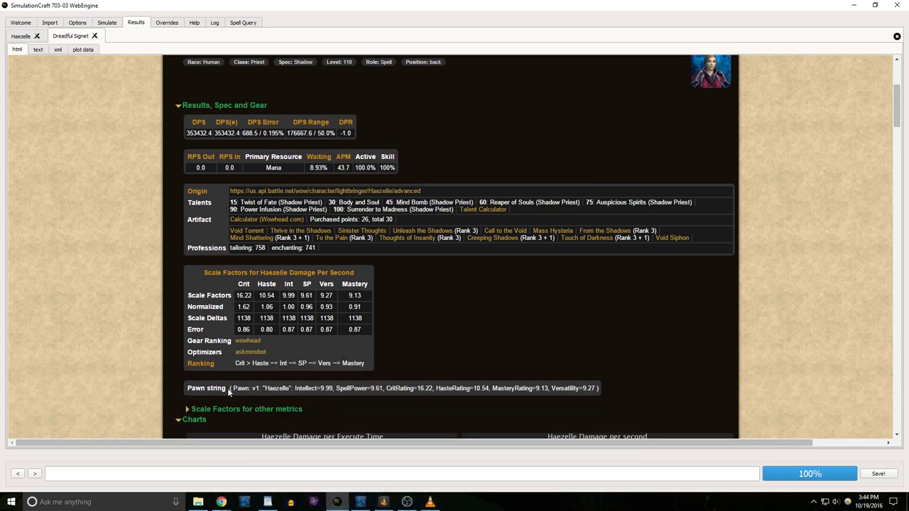
left_click_drag(228, 387, 600, 389)
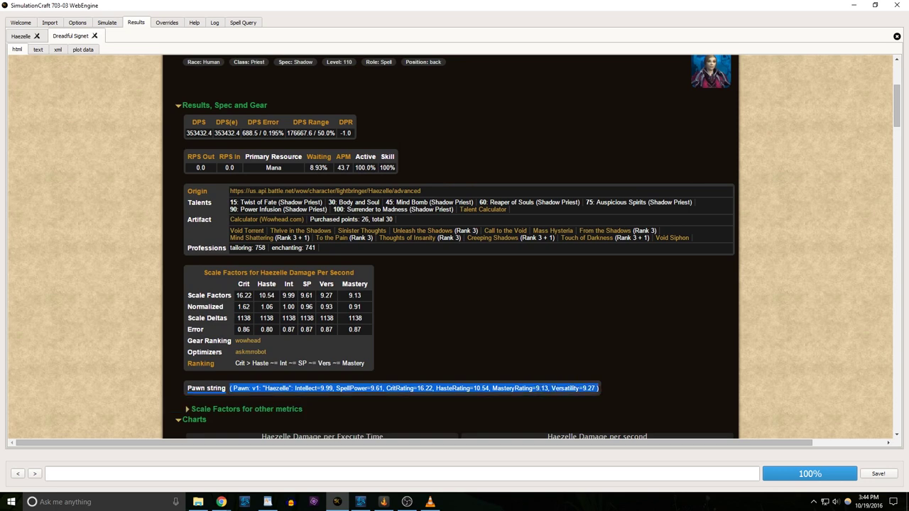